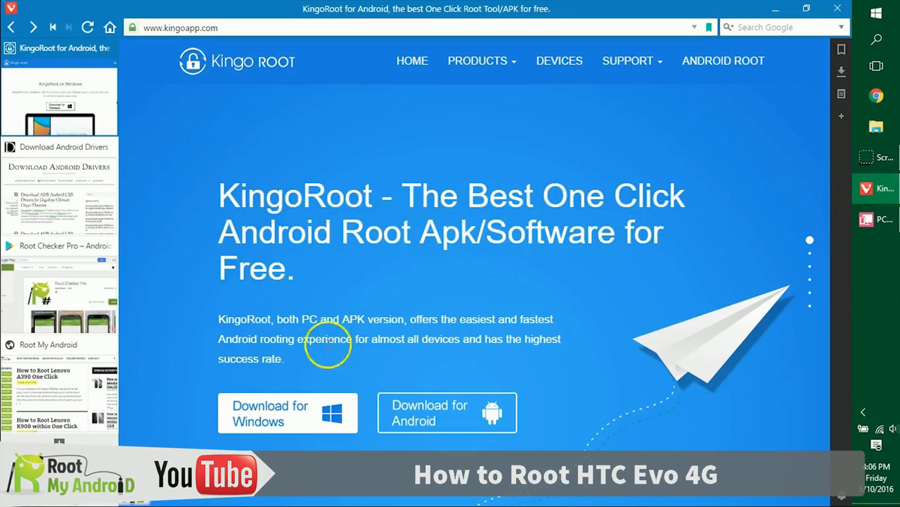
Save the KingoRoot (2).exe Windows installer from kingoapp.com, then open the Download Android Drivers page
click(259, 414)
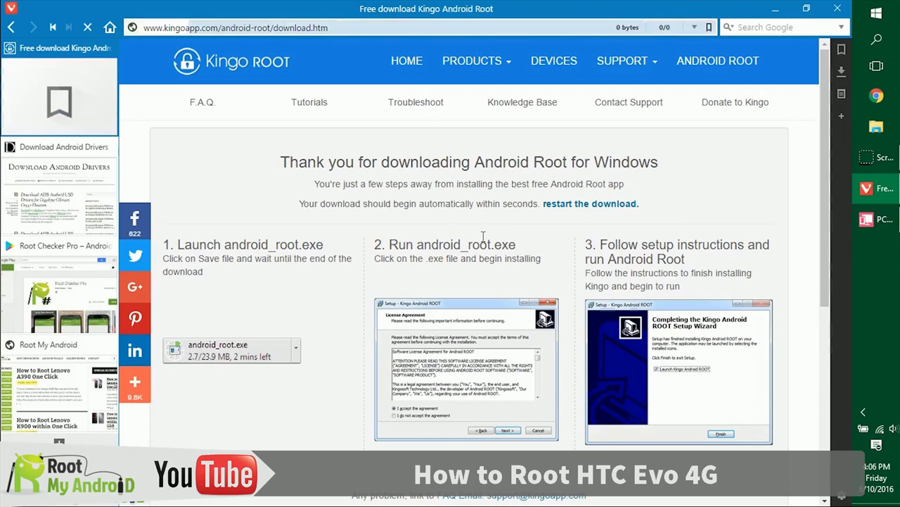
click(374, 153)
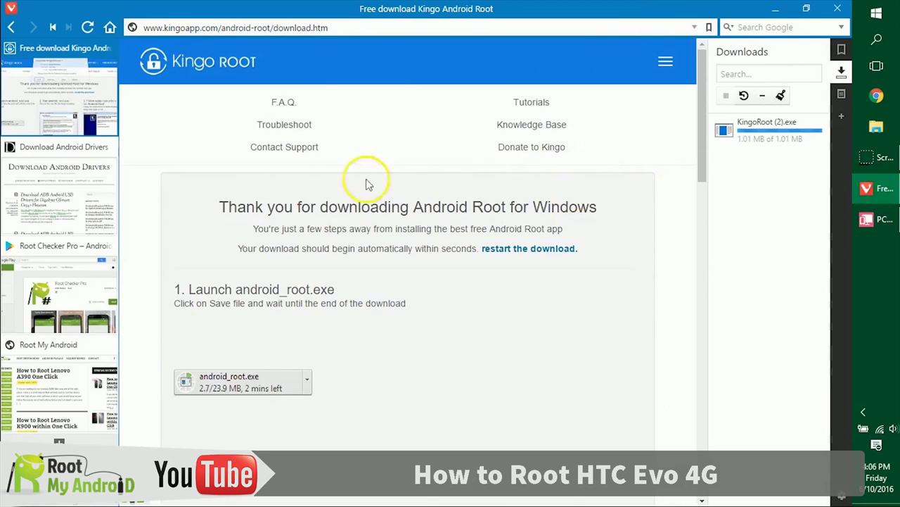
click(81, 195)
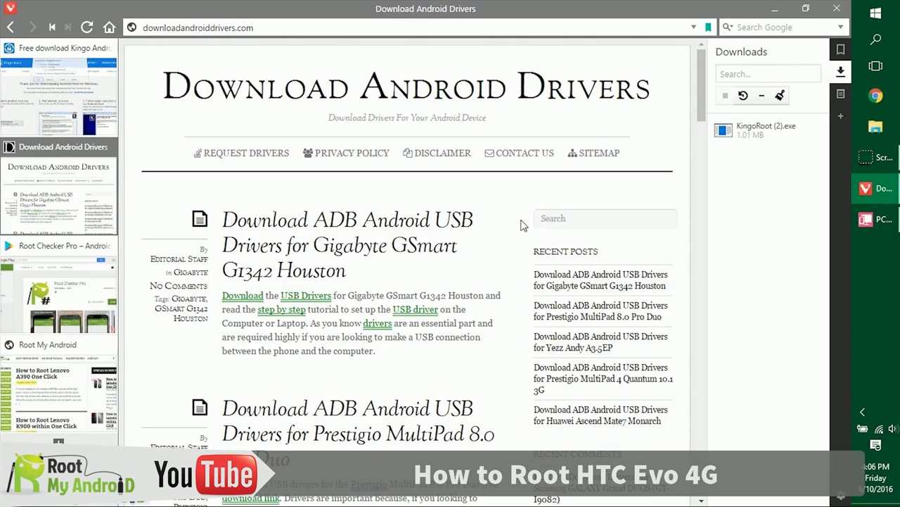
scroll(521, 224, down, 9)
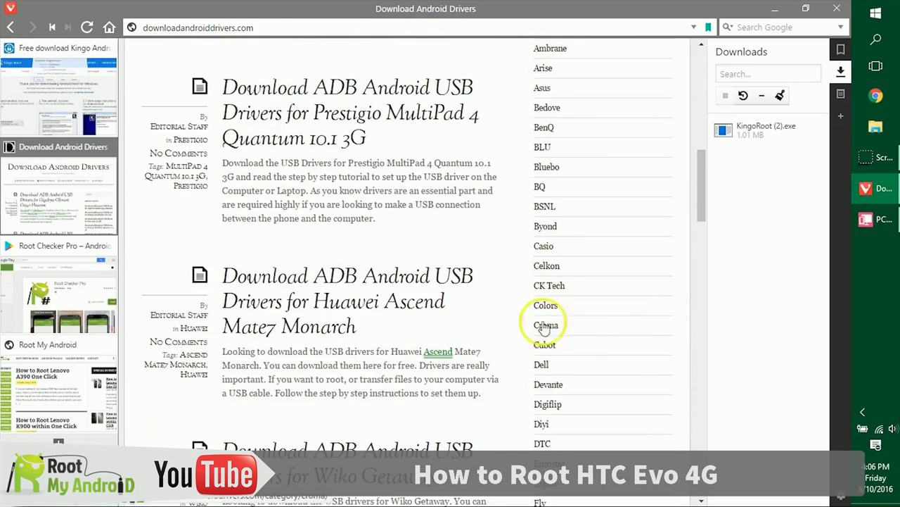
scroll(534, 303, up, 12)
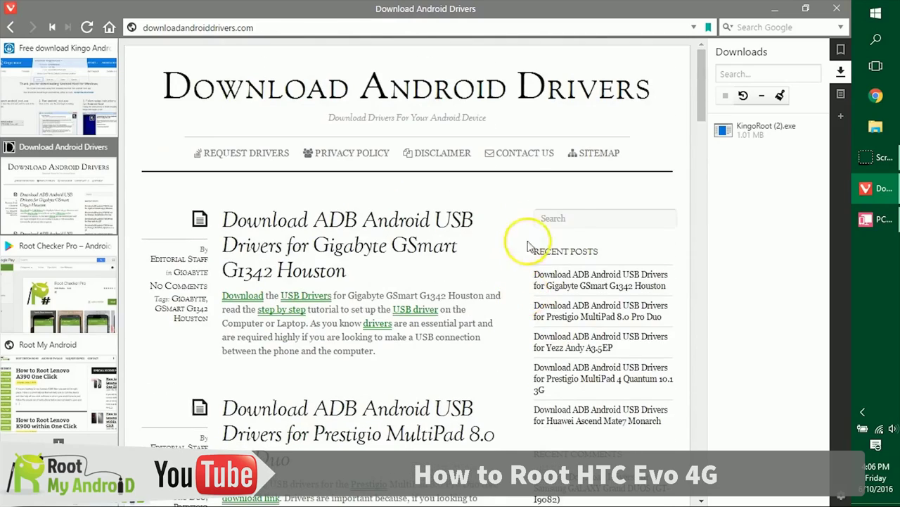
click(562, 220)
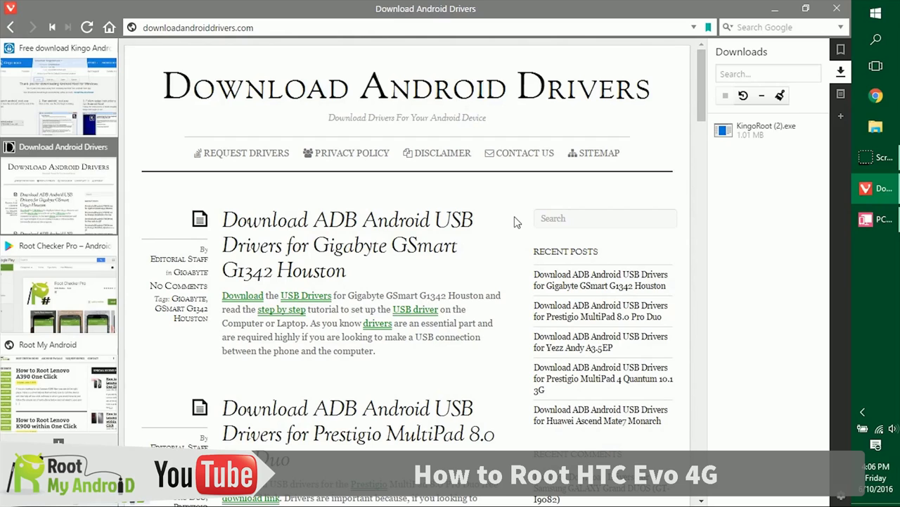
Through the PC Link mirror, confirm USB debugging is enabled in Developer options, then return home
click(881, 221)
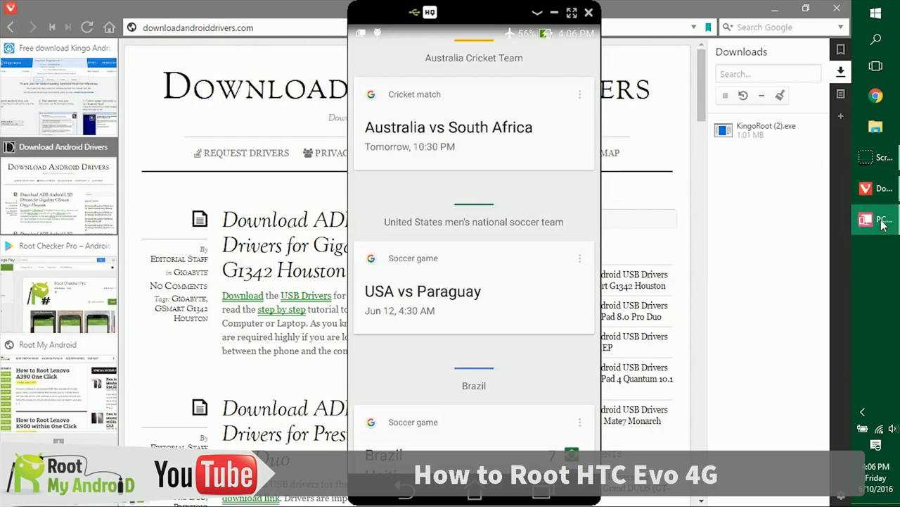
drag(537, 32, 532, 289)
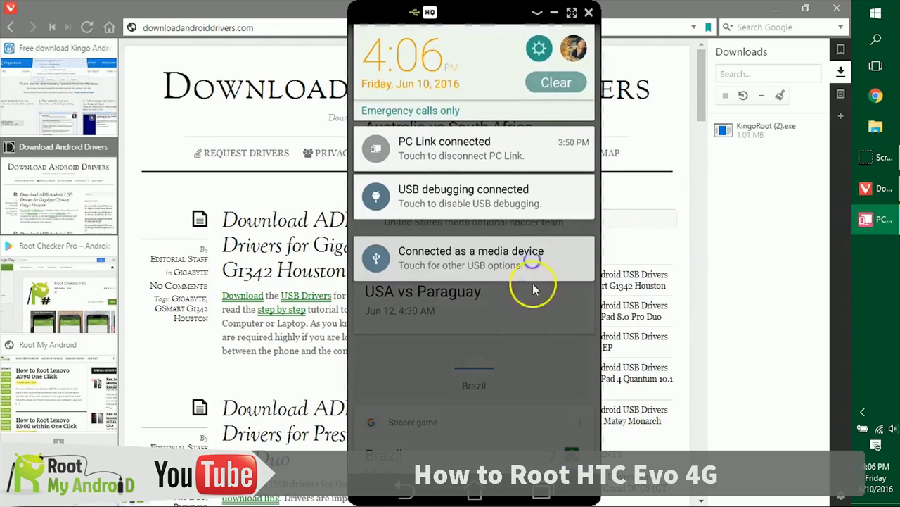
click(539, 48)
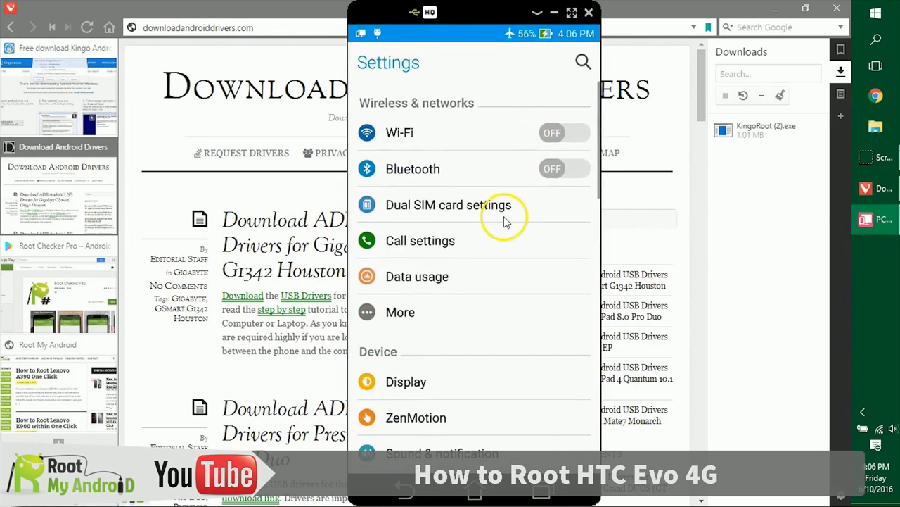
scroll(503, 222, down, 10)
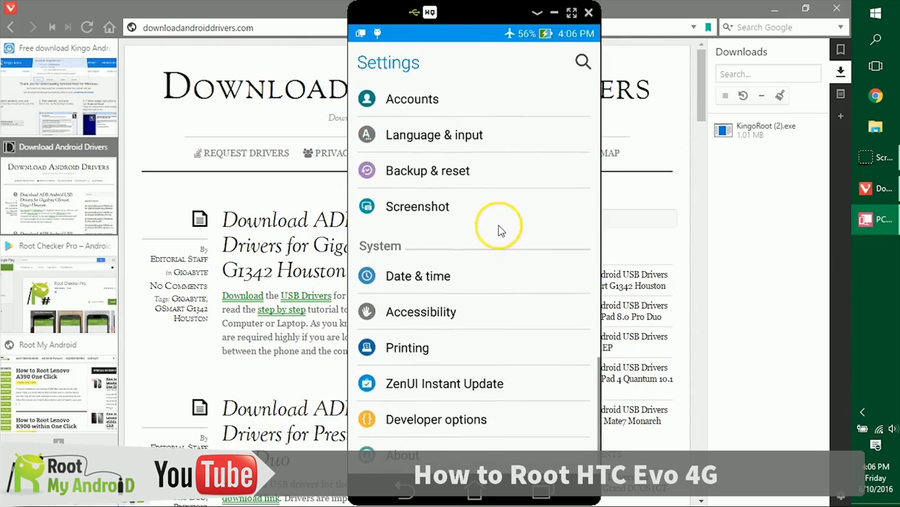
click(492, 423)
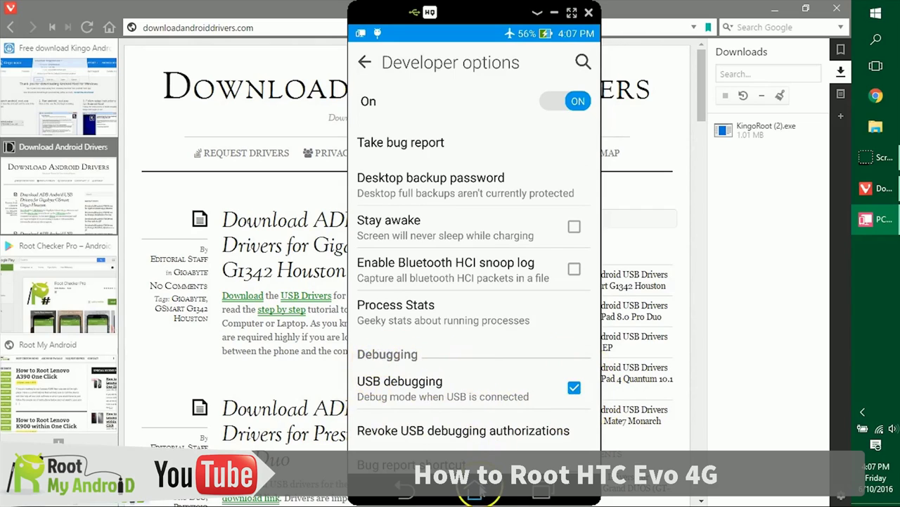
click(476, 492)
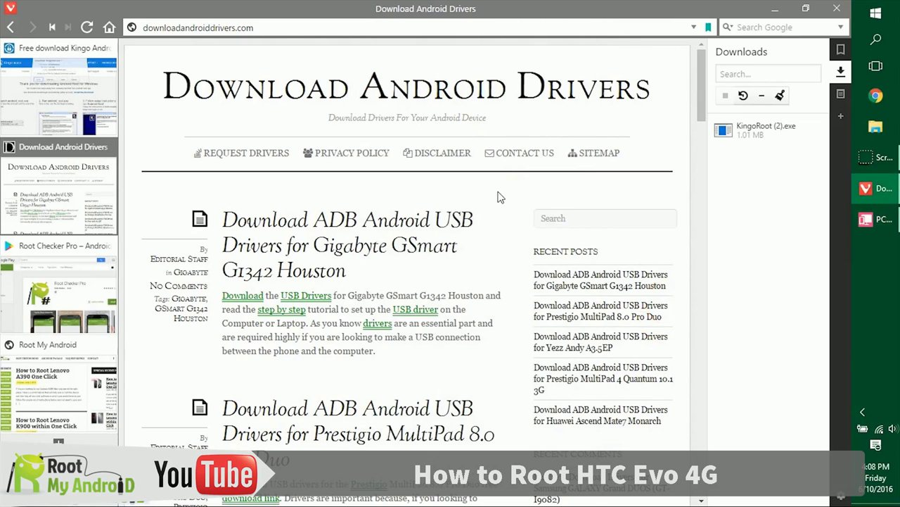
Run the downloaded KingoRoot (2).exe installer from Downloads and confirm Run
click(772, 131)
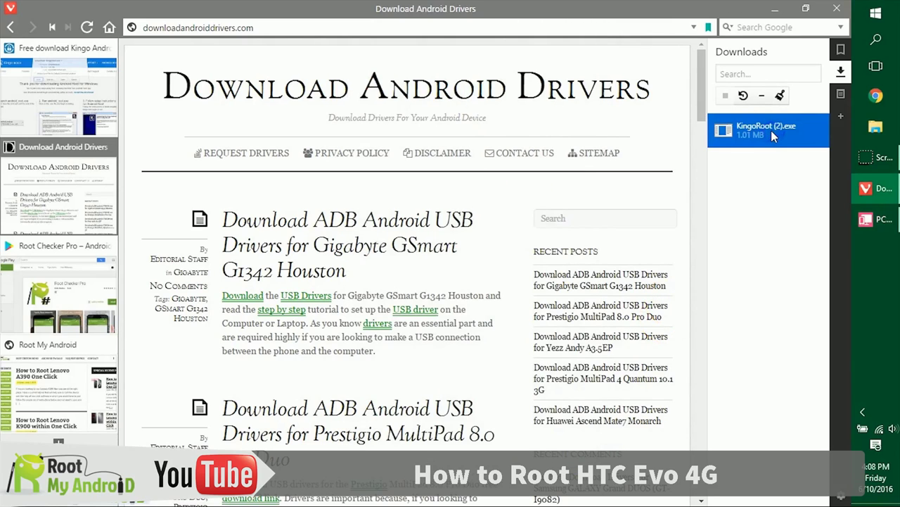
double_click(771, 130)
click(513, 269)
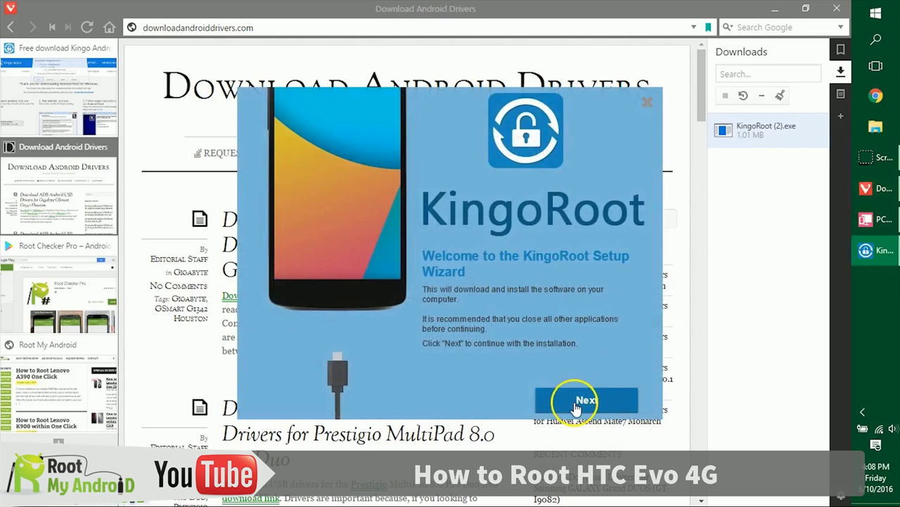
Accept the license, decline the bundled offers, and finish setup with KingoRoot launching on exit
click(576, 401)
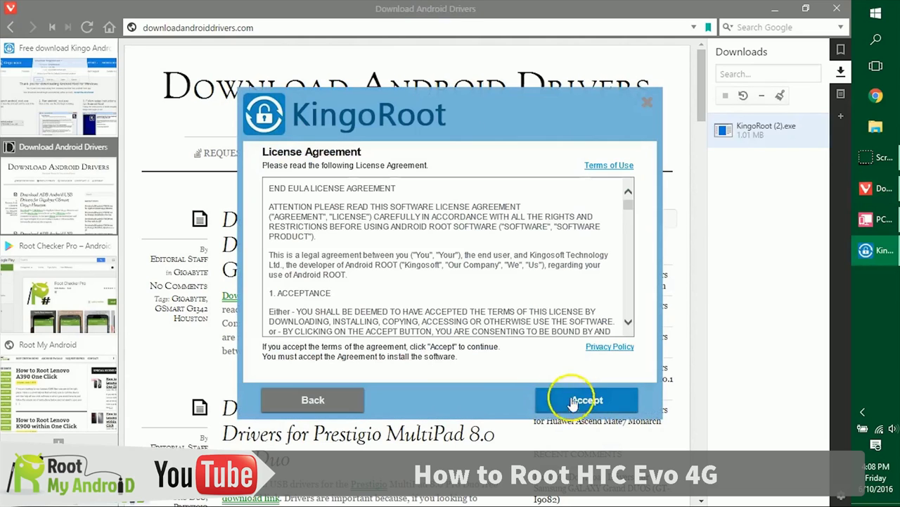
click(559, 401)
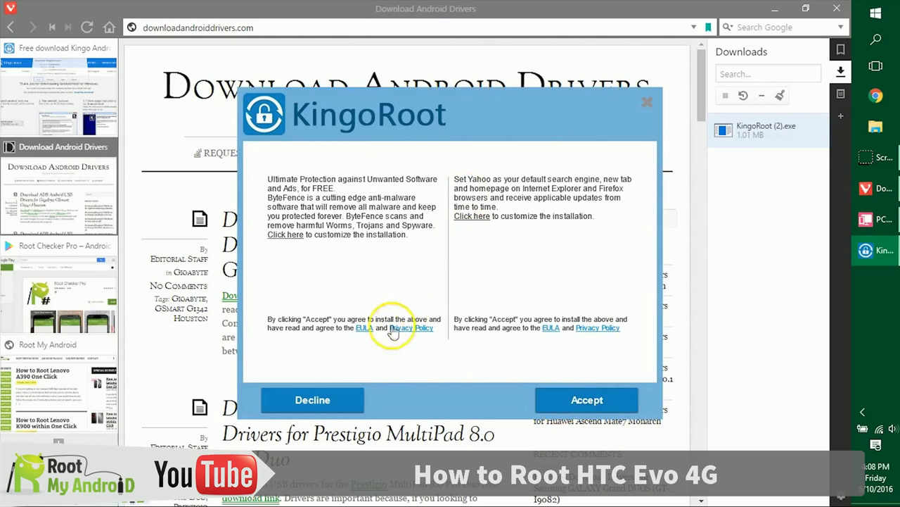
click(312, 401)
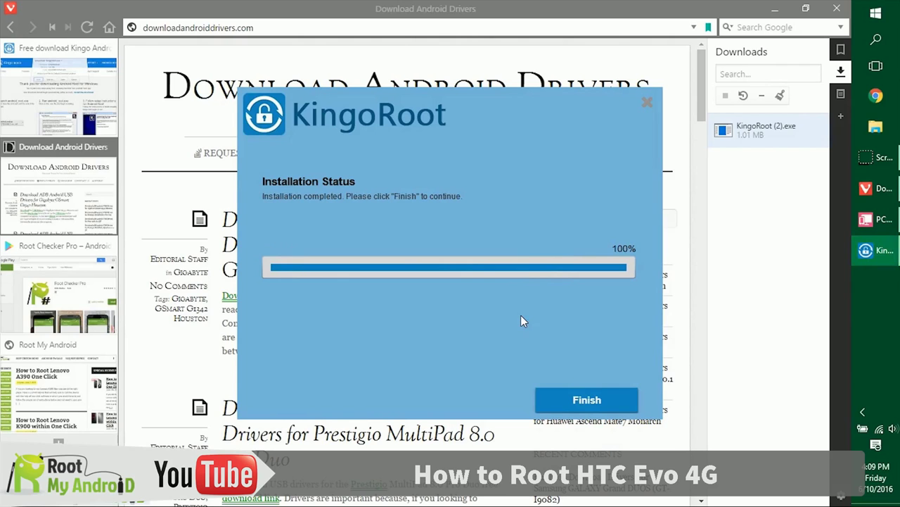
click(582, 400)
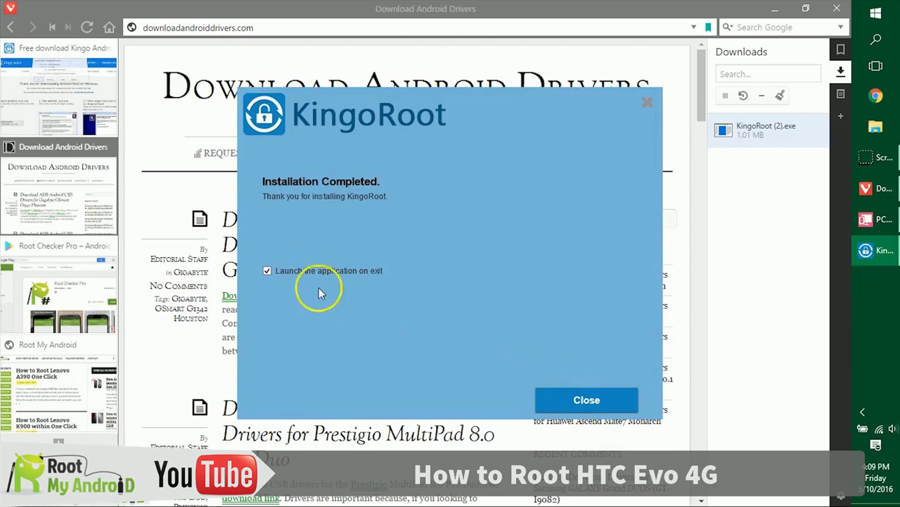
click(577, 398)
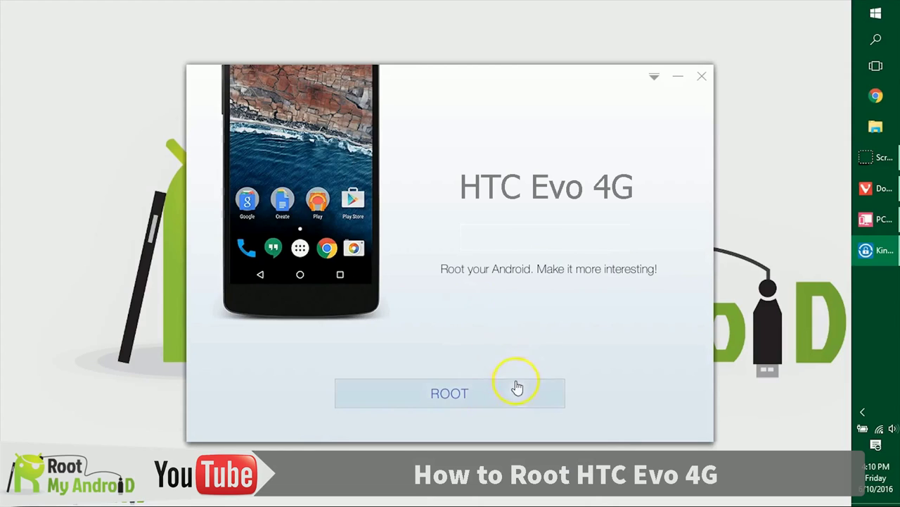
Press ROOT in KingoRoot to begin rooting the HTC Evo 4G
click(476, 401)
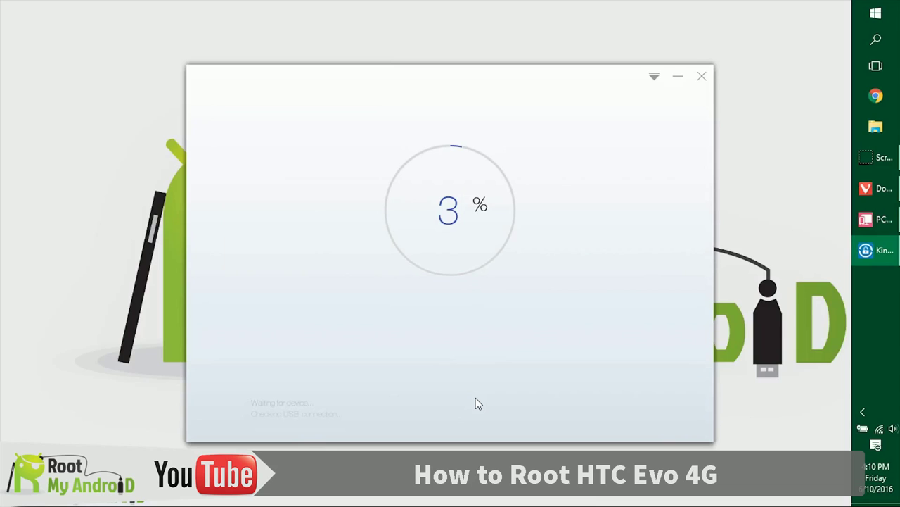
Place the phone mirror on the left and the KingoRoot progress window on the right
click(880, 218)
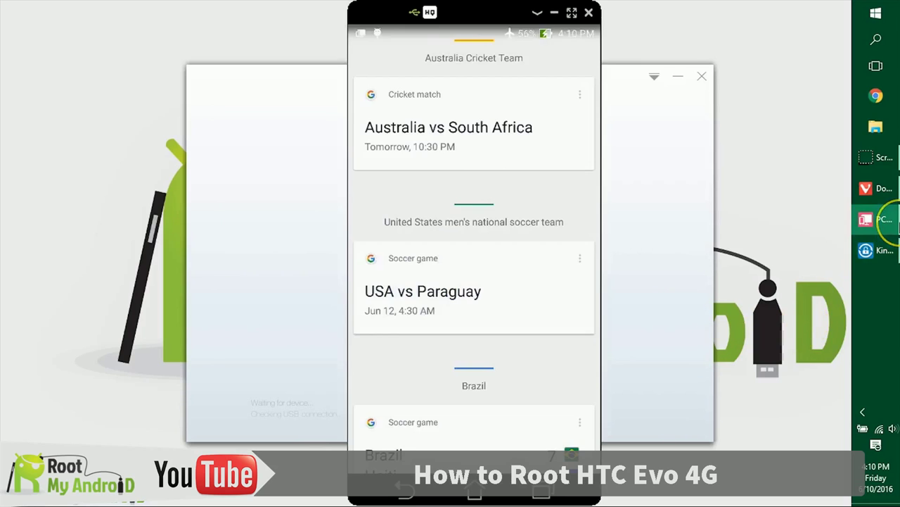
drag(478, 14, 153, 12)
drag(398, 70, 502, 88)
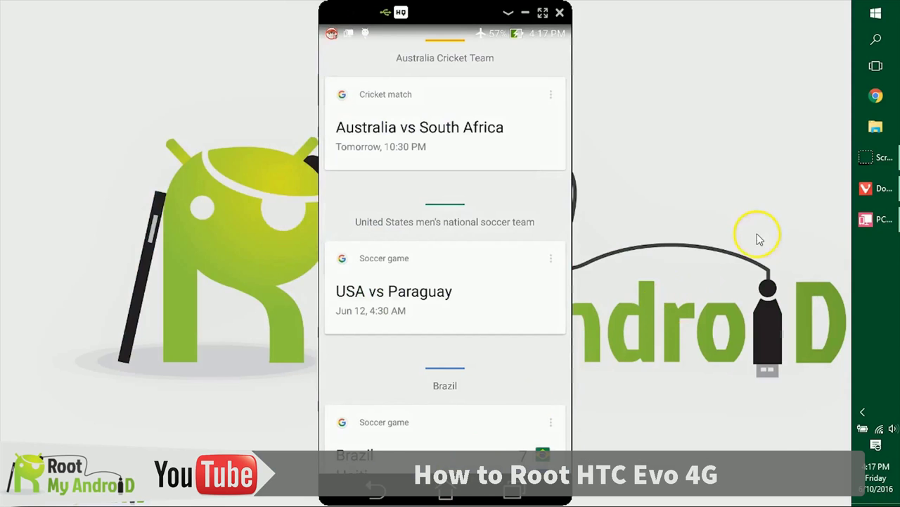
Open the Root Checker Pro Google Play page in Vivaldi and click Install
click(871, 188)
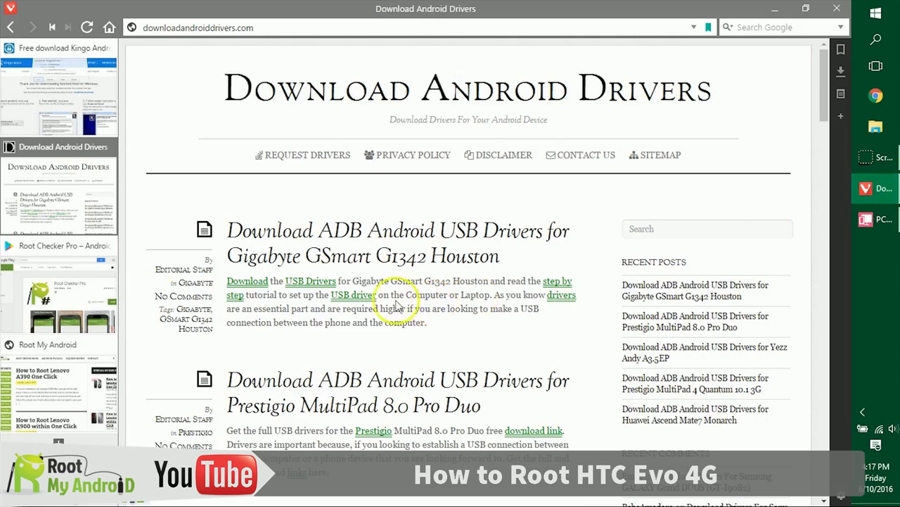
click(53, 284)
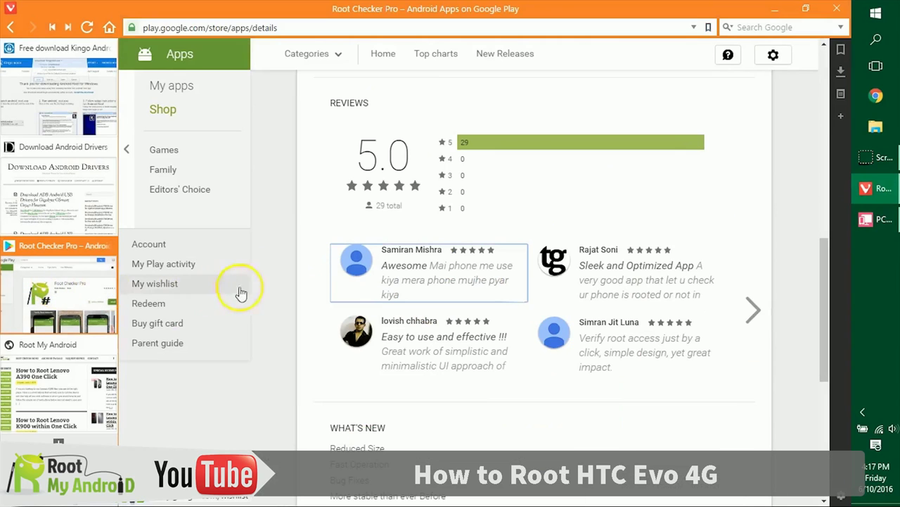
scroll(629, 247, up, 8)
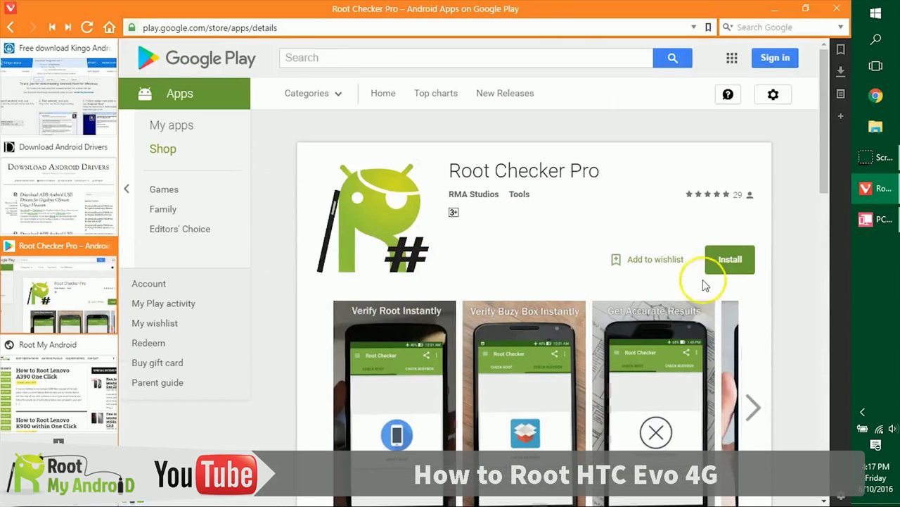
scroll(694, 281, down, 2)
click(729, 129)
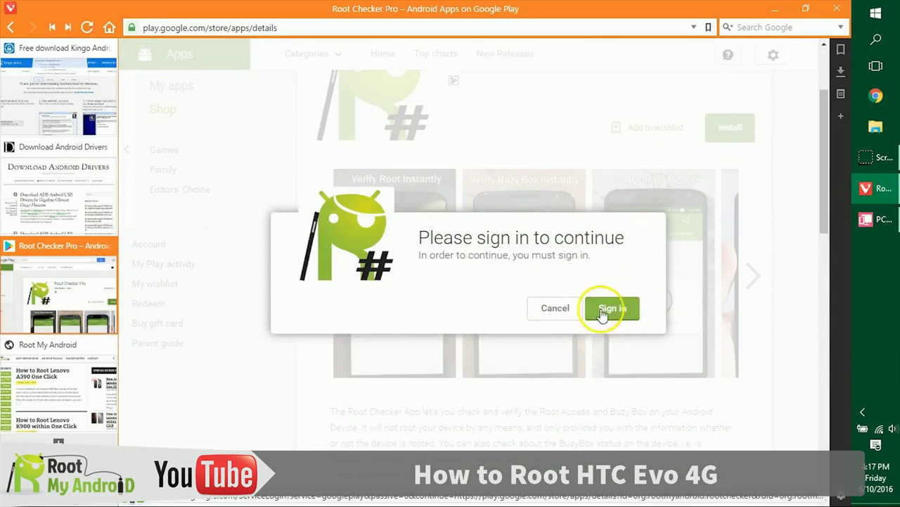
Dismiss the sign-in prompt, scroll through the listing, and bring up the phone mirror
click(603, 311)
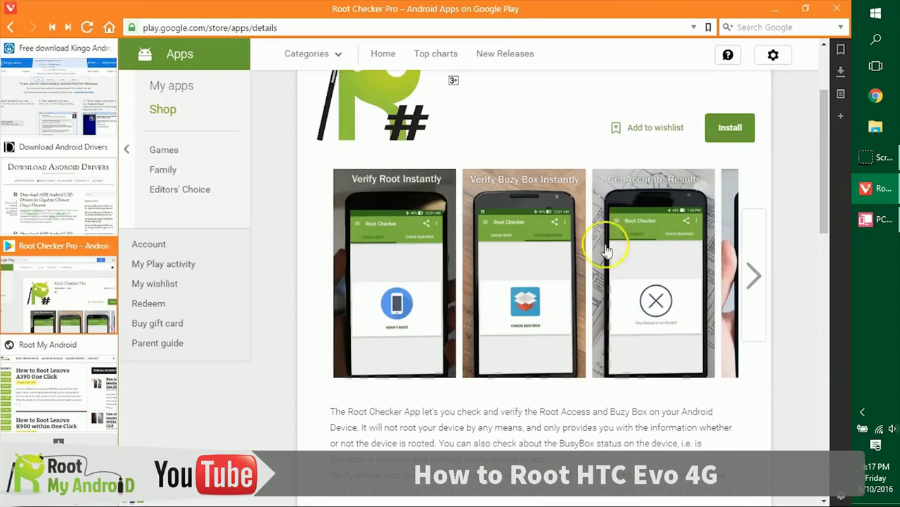
scroll(603, 249, down, 10)
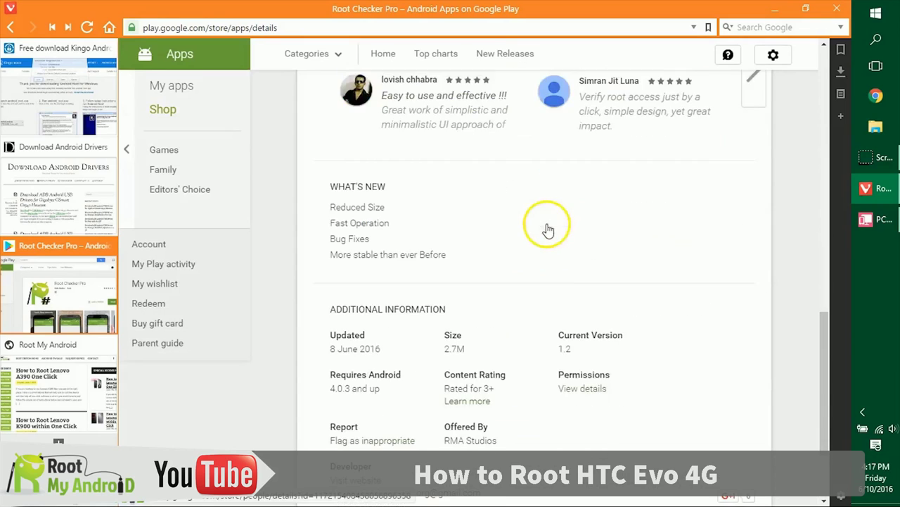
scroll(548, 230, up, 12)
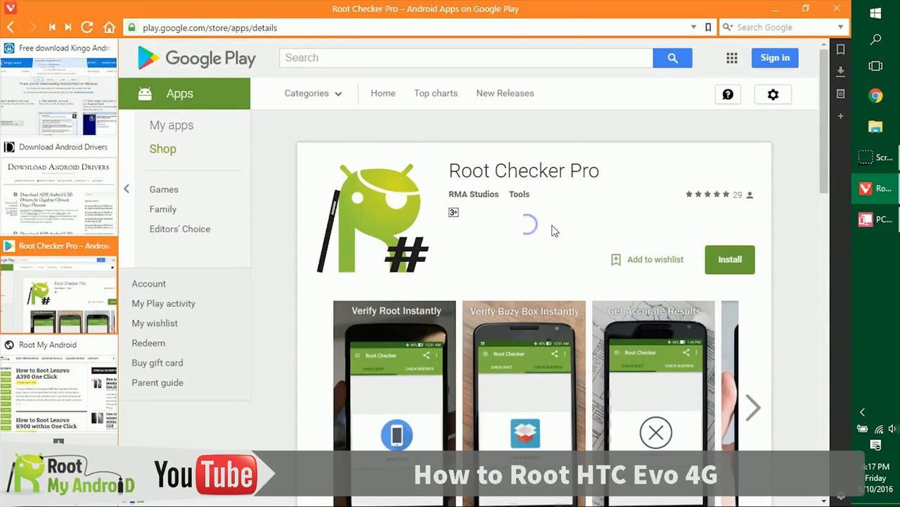
click(873, 220)
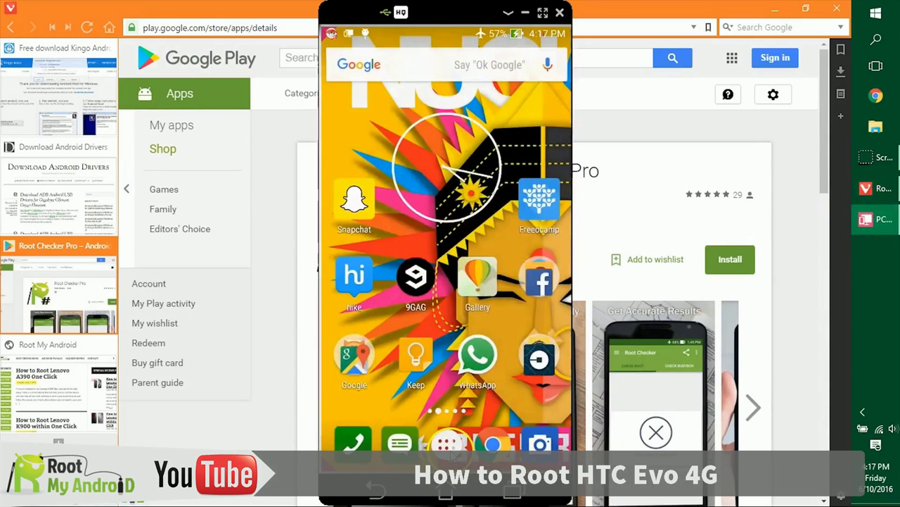
Launch Root Checker from the app drawer, see 'Your Device is Rooted', then open CHECK BUSYBOX
click(450, 440)
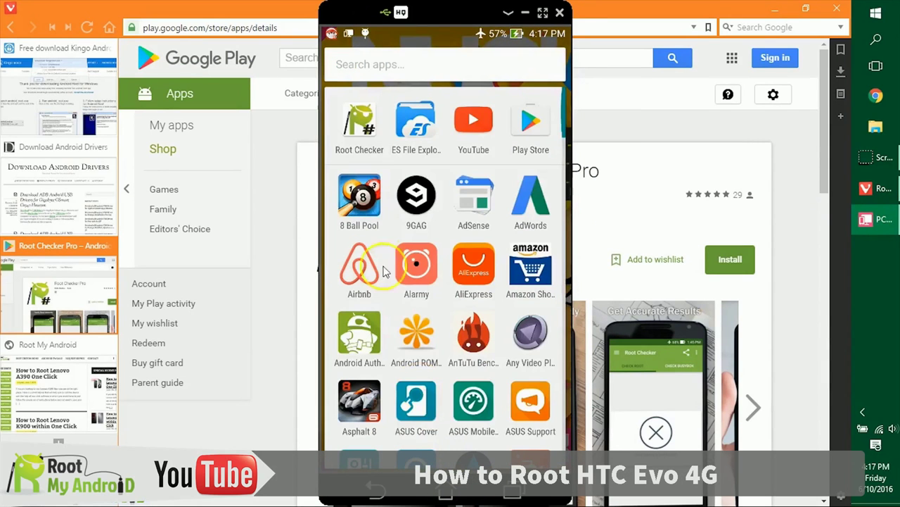
click(369, 124)
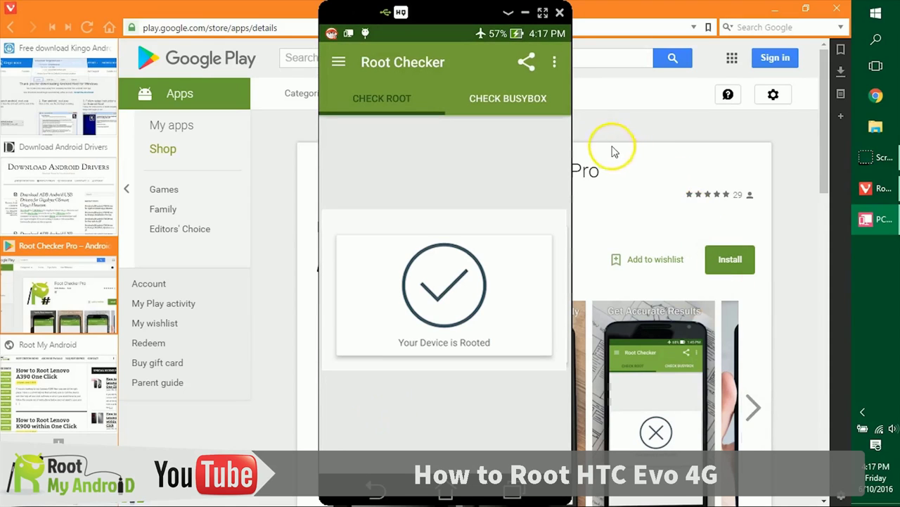
click(504, 104)
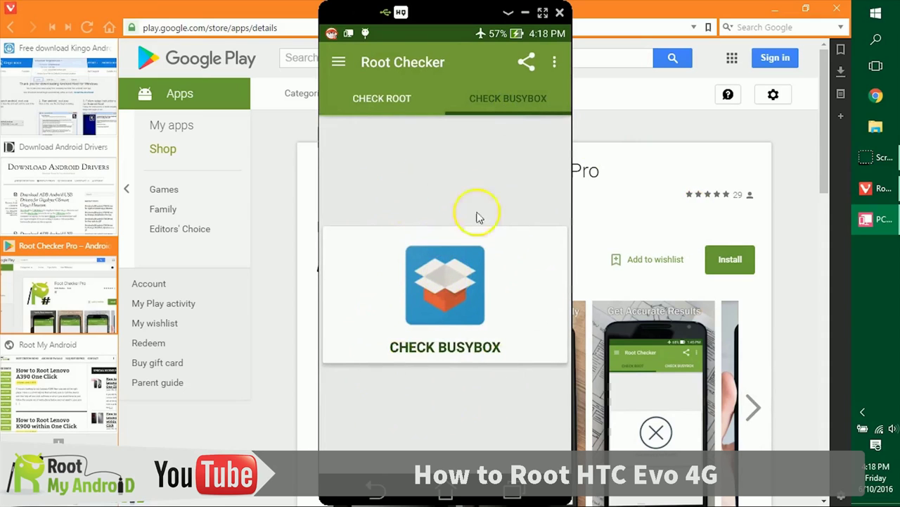
Browse the Root Basics and Featured Tutorials sections from the app's navigation drawer
click(337, 61)
click(430, 255)
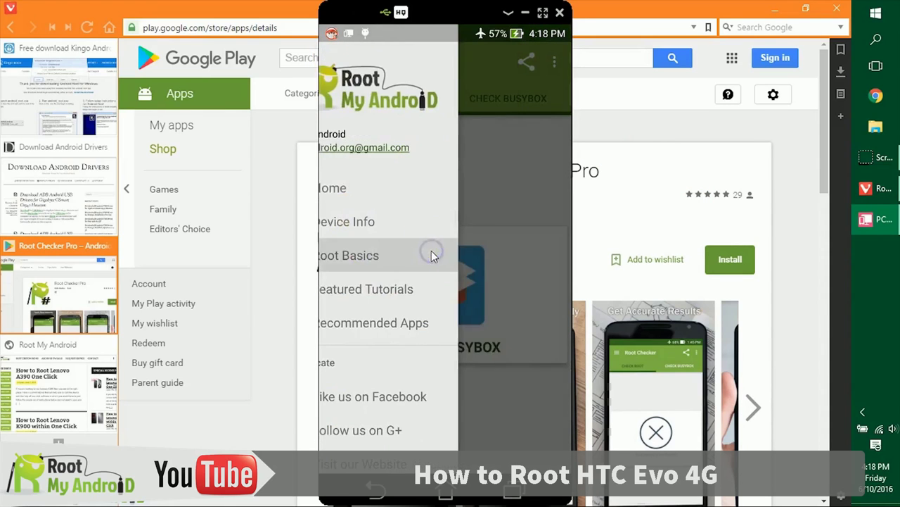
drag(440, 305, 403, 207)
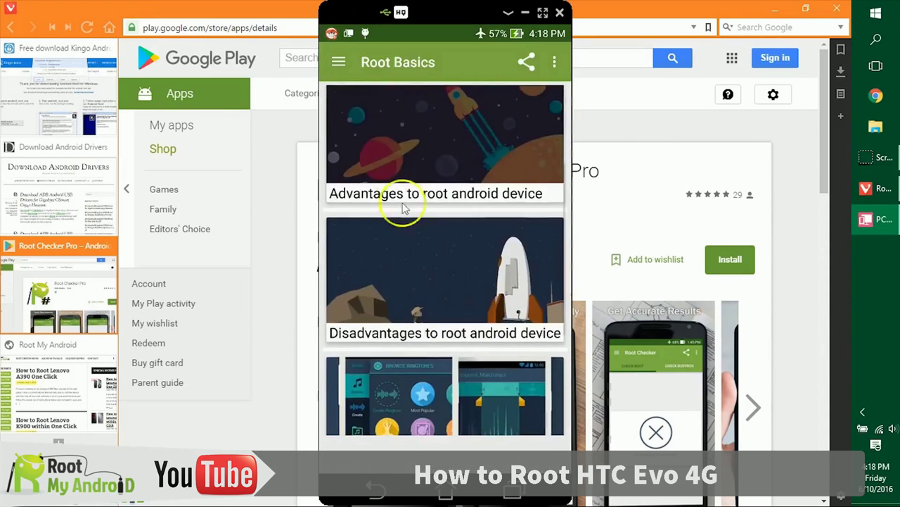
click(340, 61)
click(407, 297)
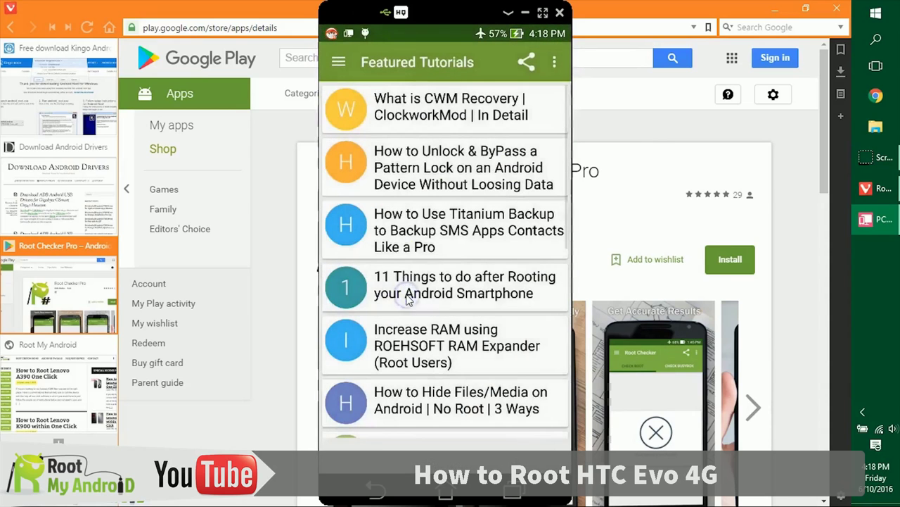
scroll(476, 141, down, 5)
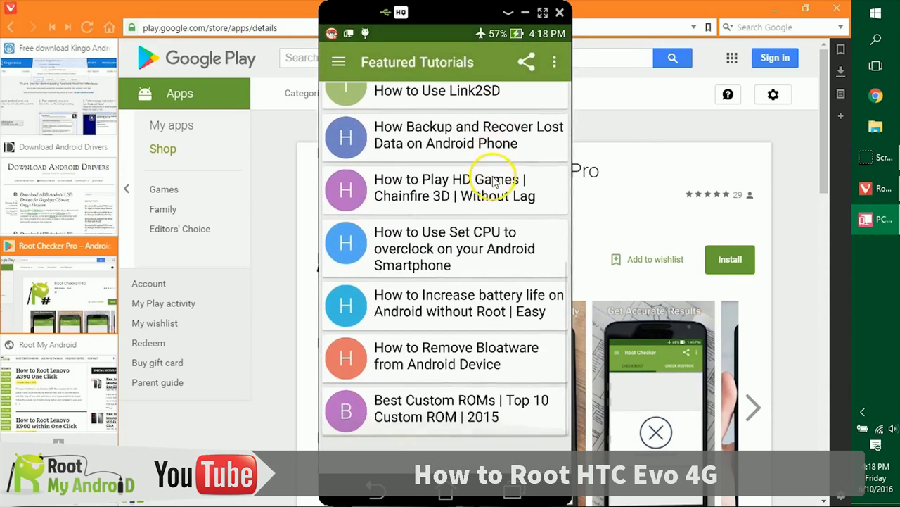
scroll(500, 209, up, 5)
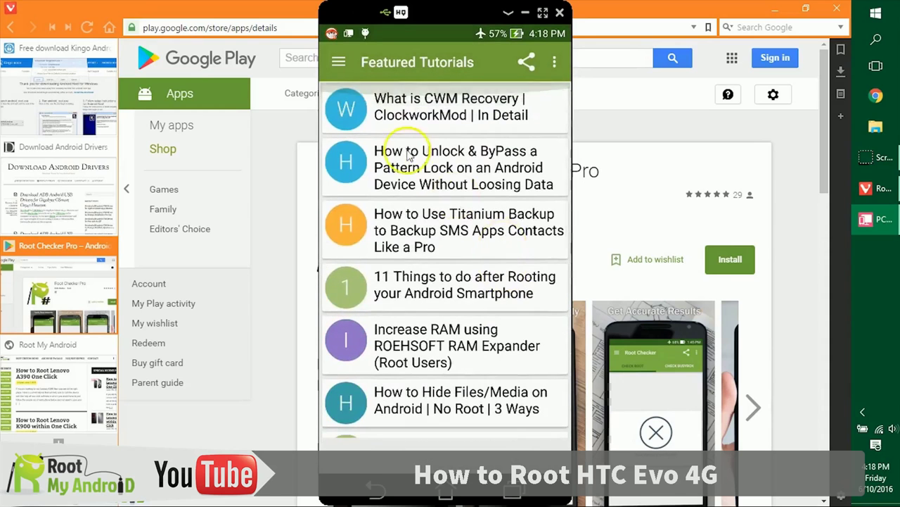
Return to Home, open the app's Play Store page via share, and close the phone mirror
click(339, 62)
click(394, 188)
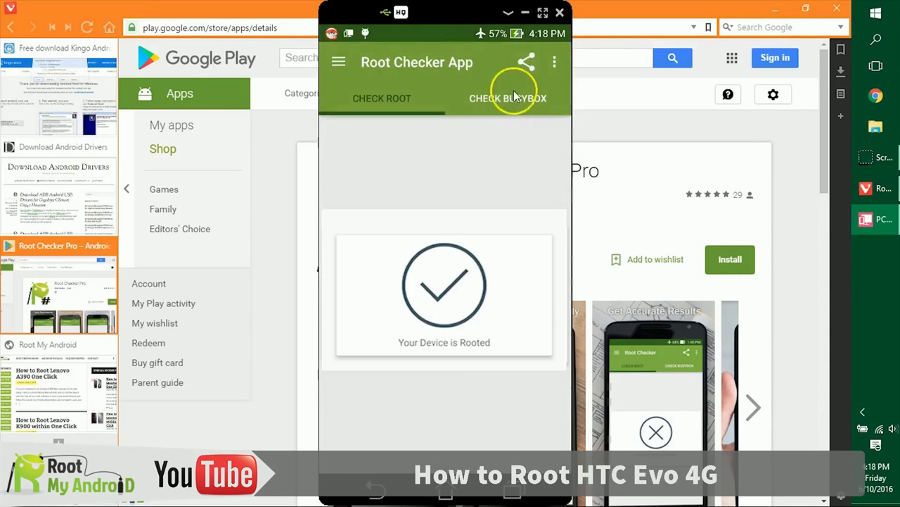
click(525, 60)
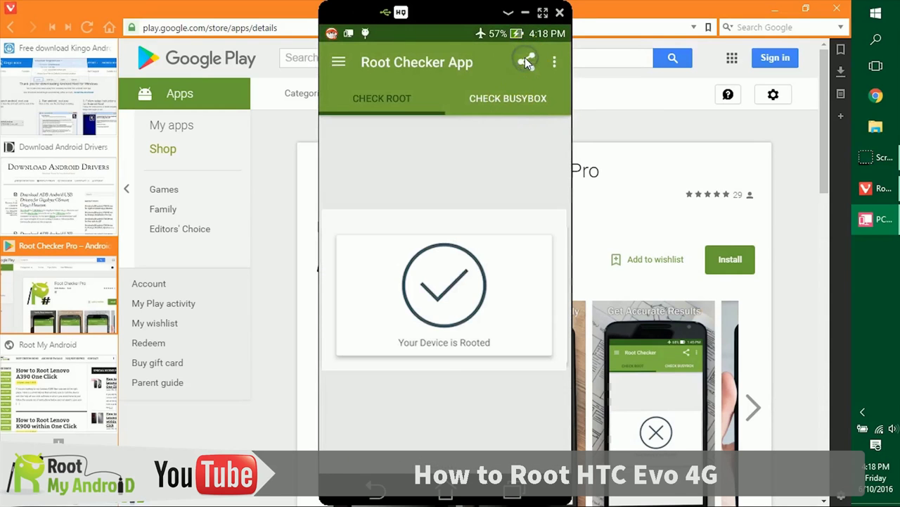
click(506, 152)
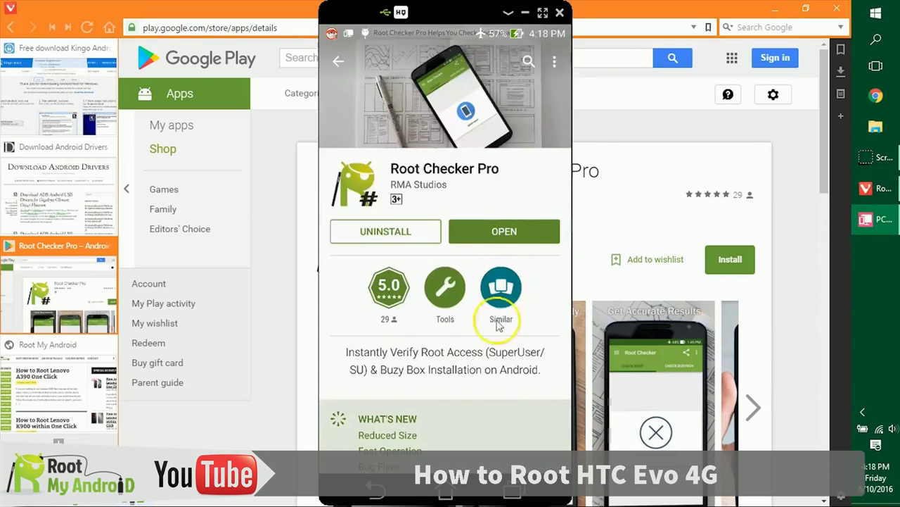
click(573, 112)
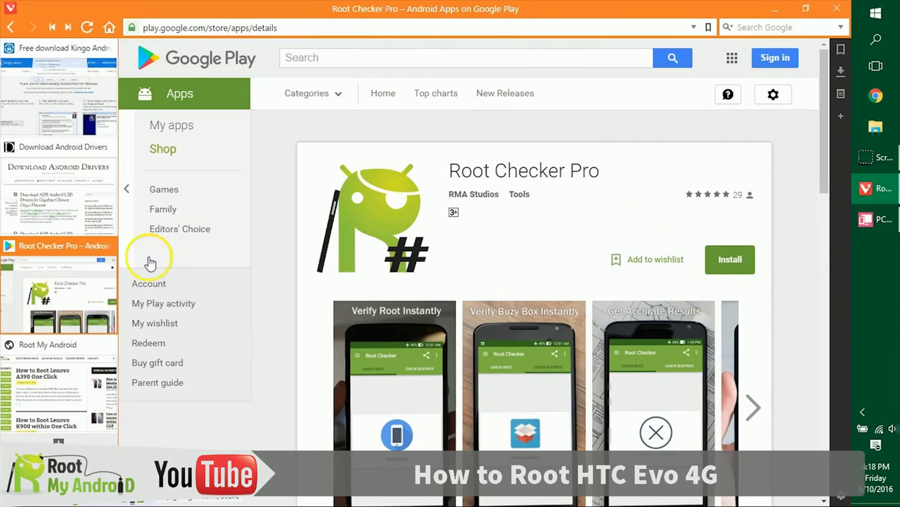
On the Root My Android tab, show and scroll through the Featured category posts
click(53, 393)
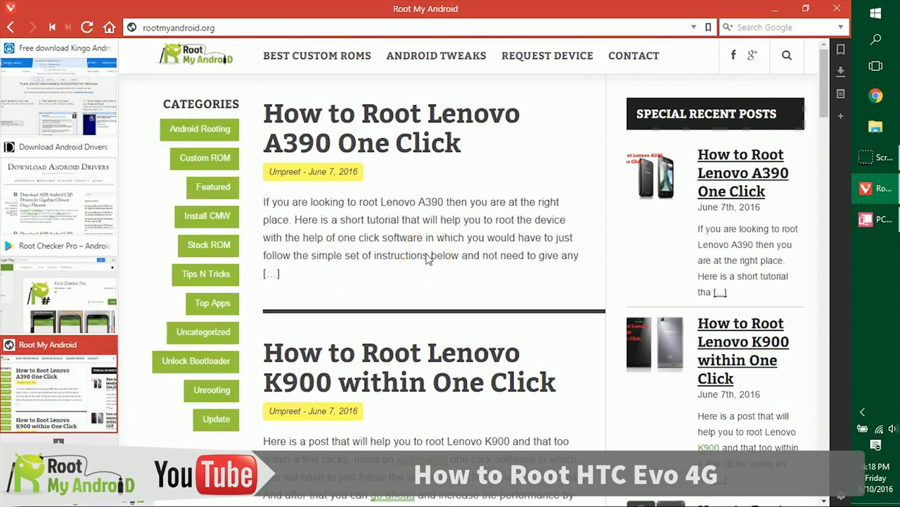
click(214, 187)
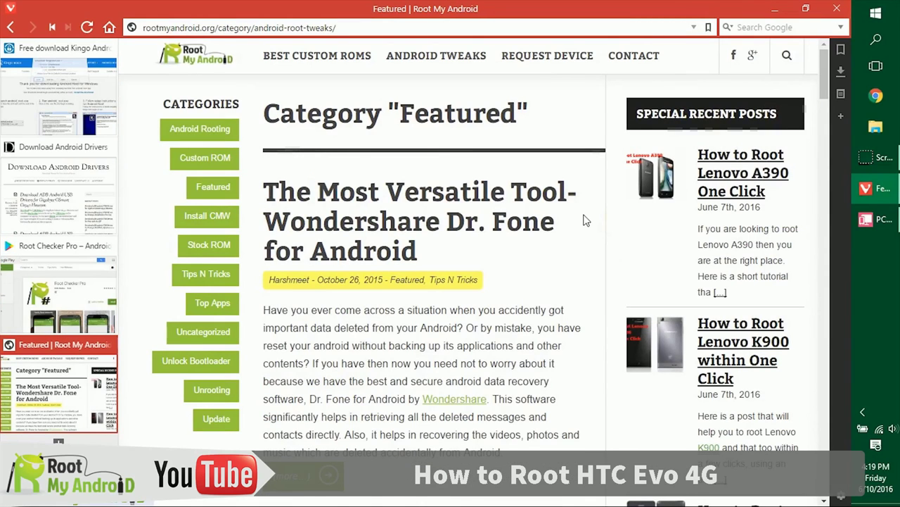
scroll(583, 220, down, 5)
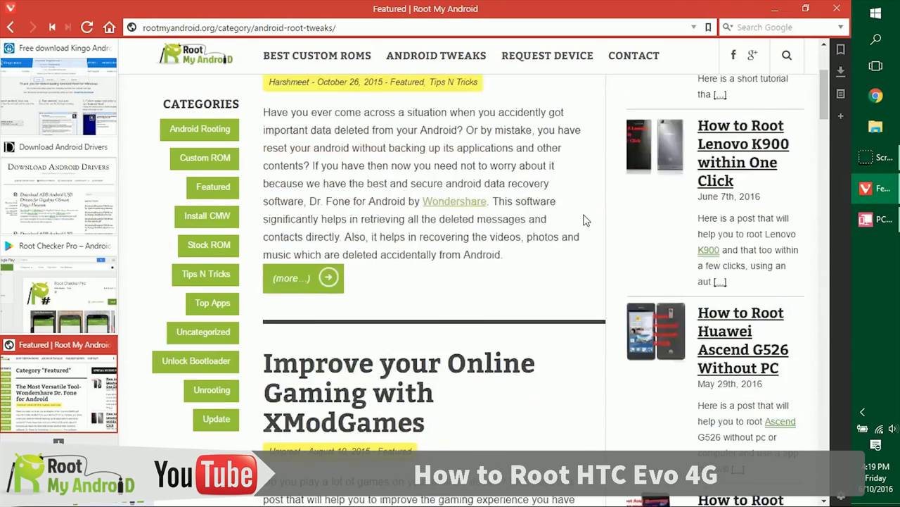
click(592, 262)
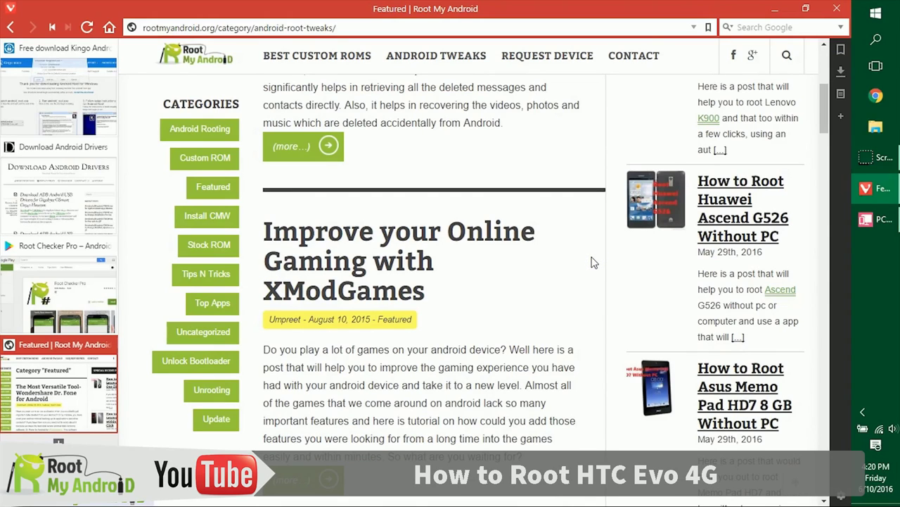
click(569, 262)
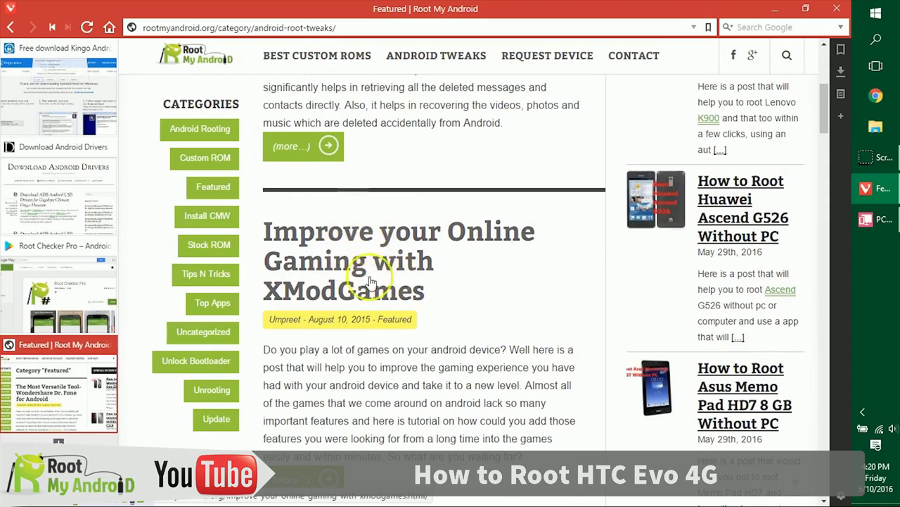
scroll(526, 215, down, 15)
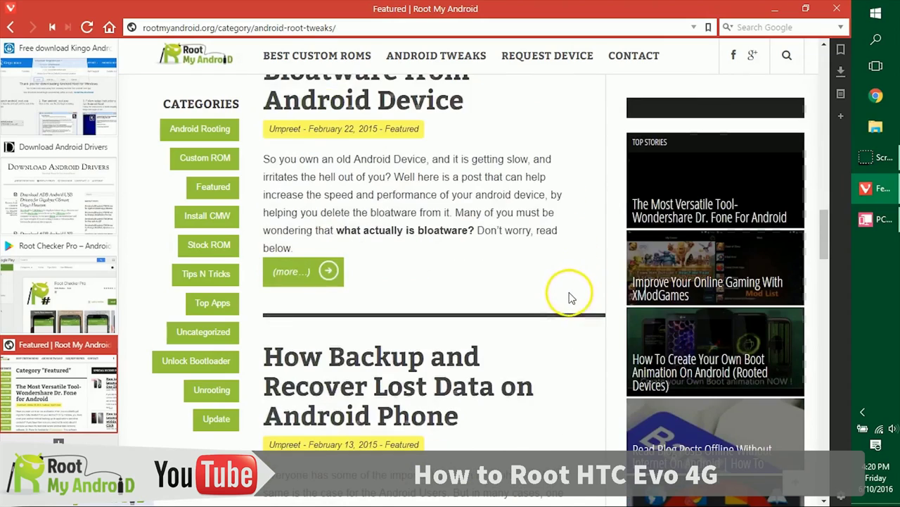
scroll(569, 295, up, 15)
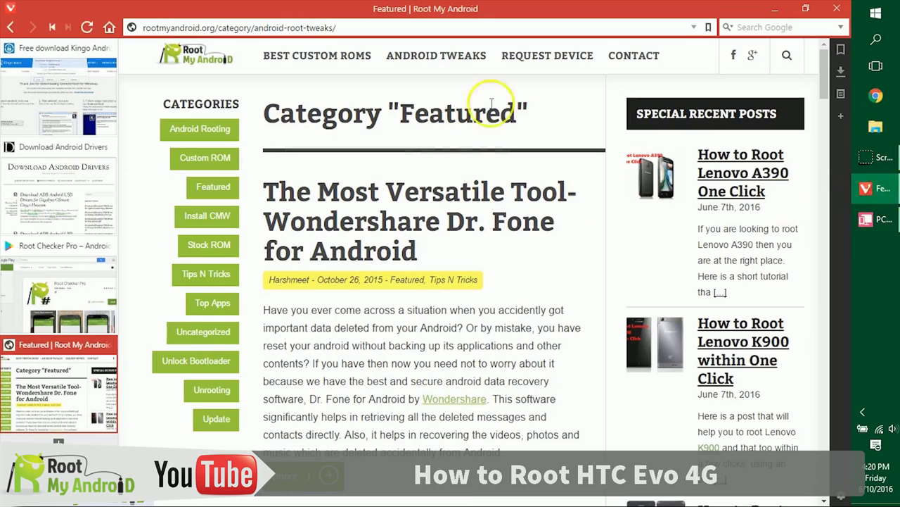
Open the rootmyandroid.org Contact Us page and scroll over its message form
click(638, 56)
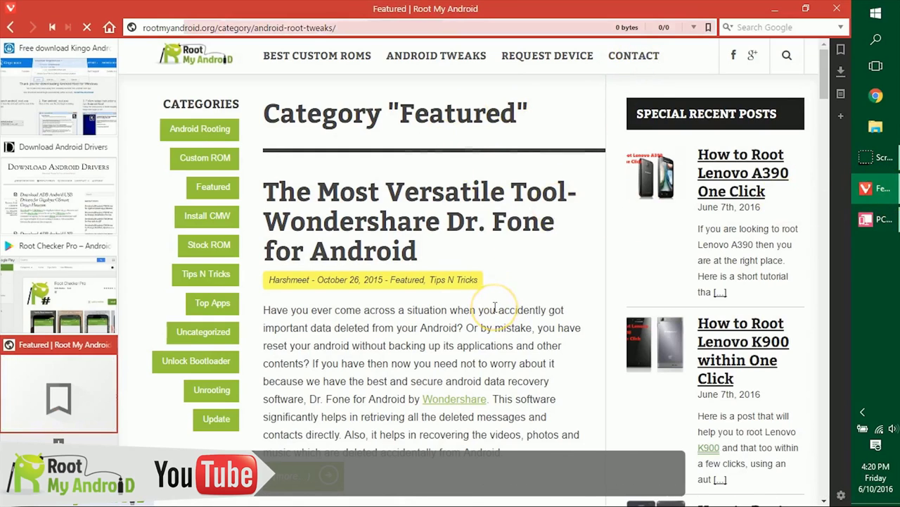
scroll(508, 302, down, 2)
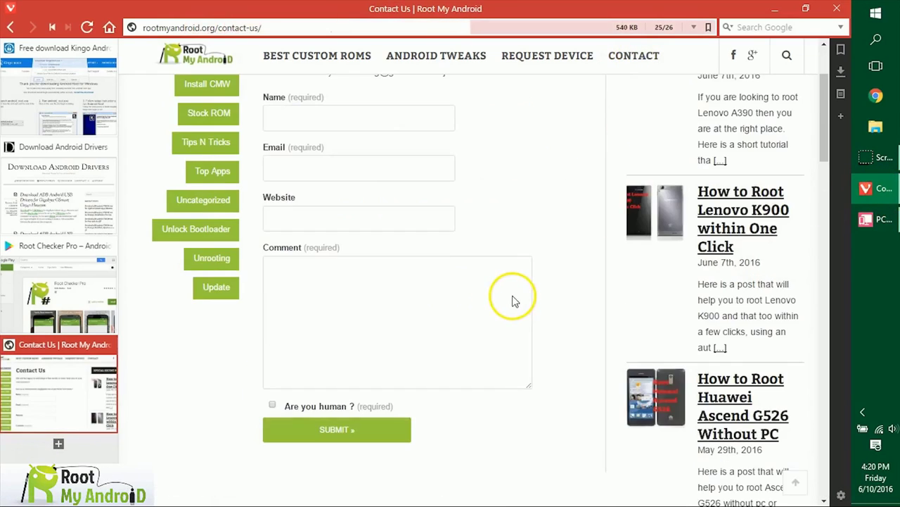
scroll(559, 316, up, 2)
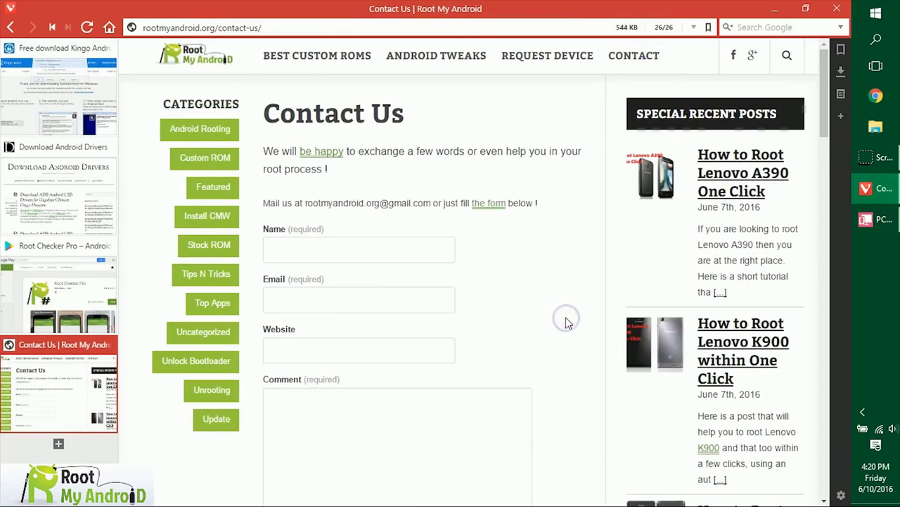